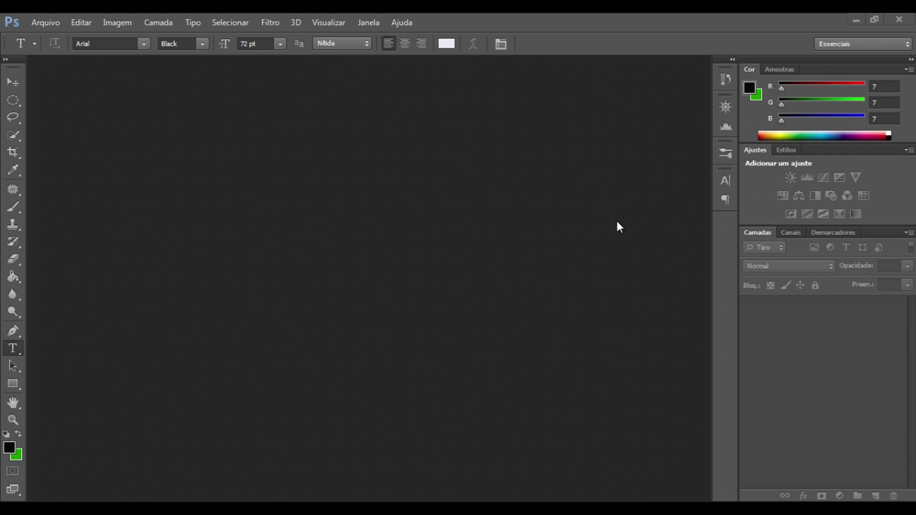
Step: Open the sky-and-field photo 'FUNDO NOVO LOGO.jpg' from the Imagens folder
left_click(49, 22)
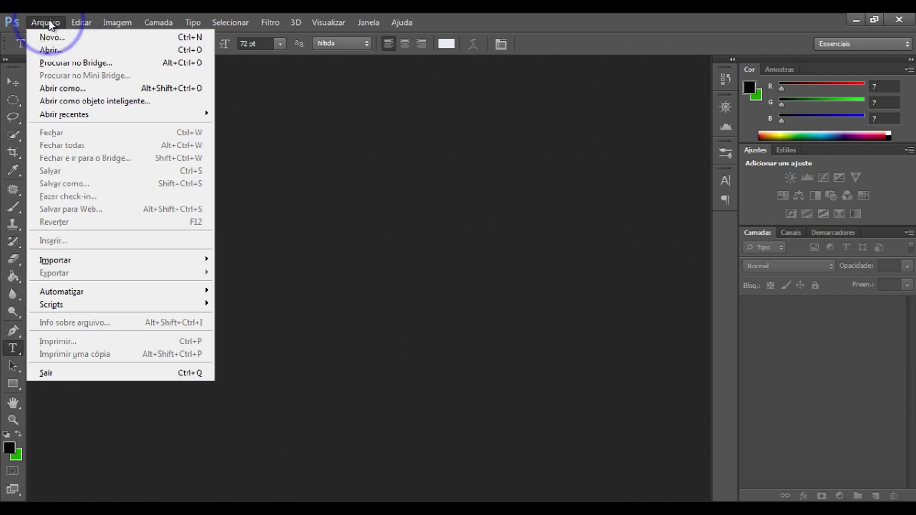
left_click(61, 51)
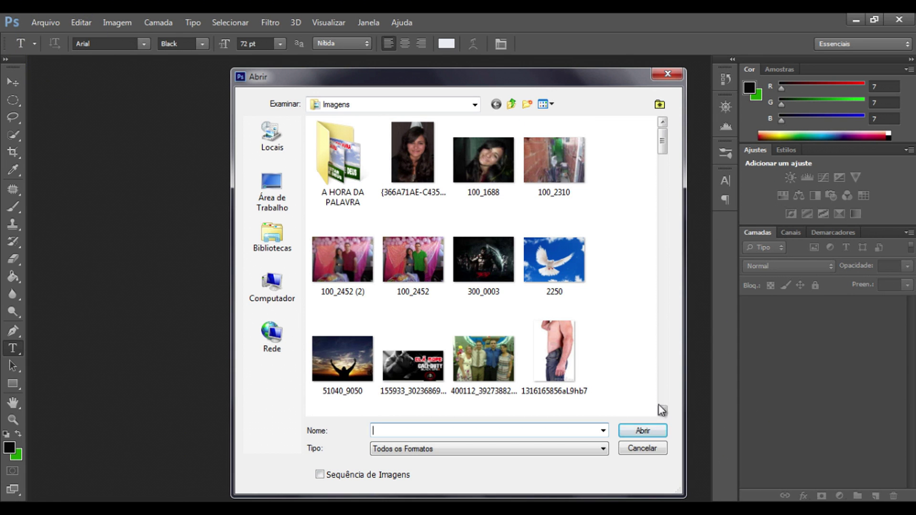
left_click(662, 409)
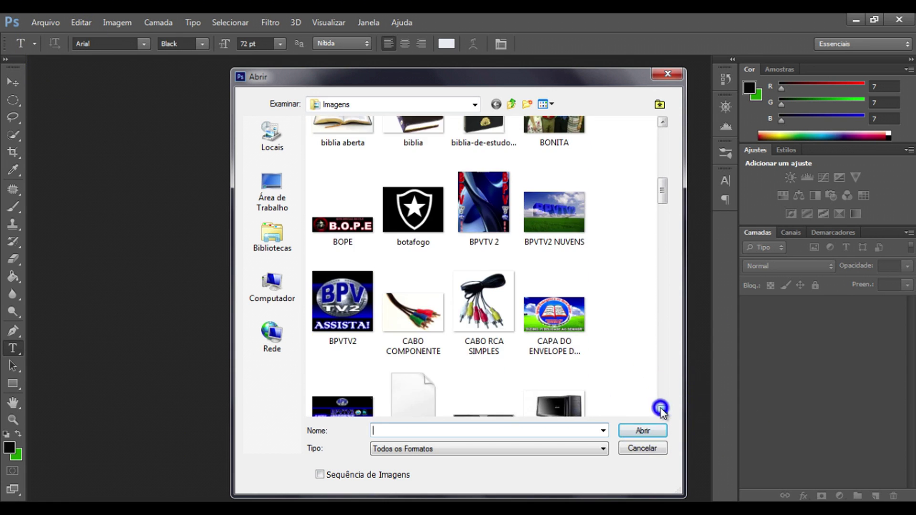
left_click(661, 409)
left_click(661, 410)
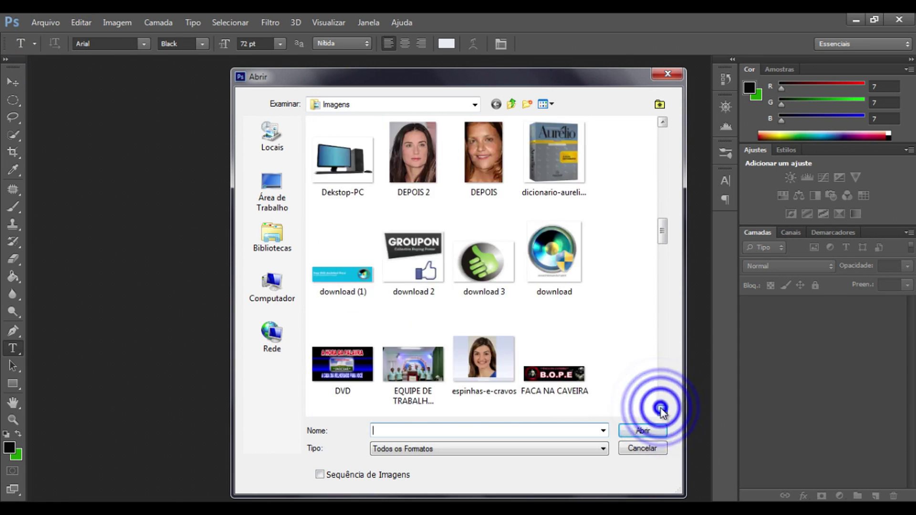
left_click(662, 410)
left_click(661, 410)
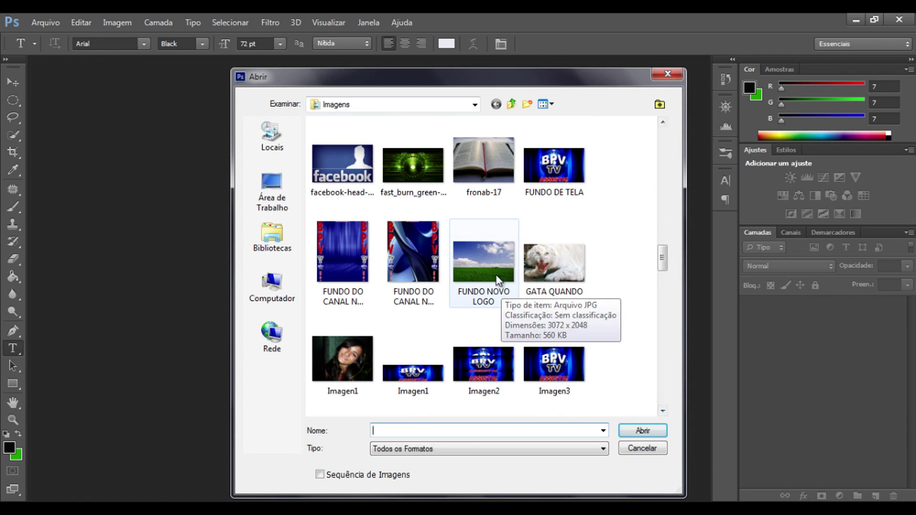
left_click(496, 267)
left_click(644, 431)
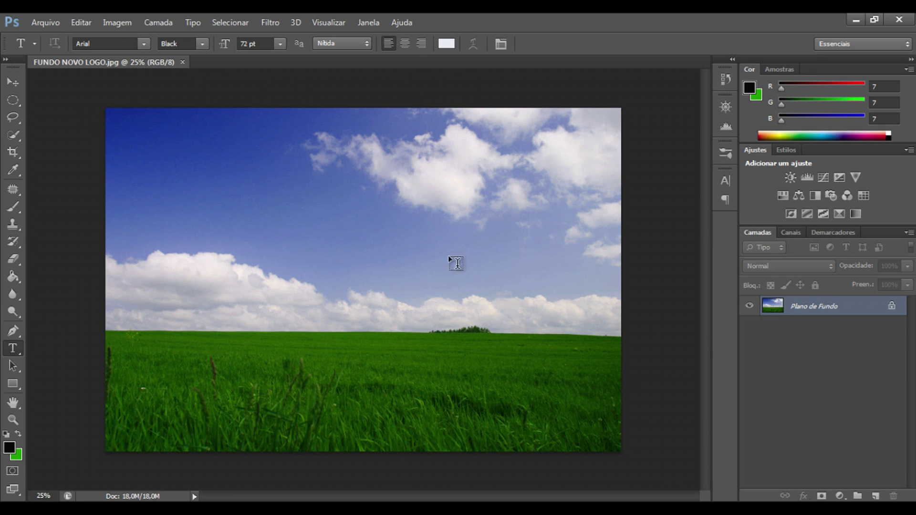
Step: Add the text 'BPVTV2' in Arial Black 72 pt over the sky as a new layer
right_click(13, 350)
left_click(252, 239)
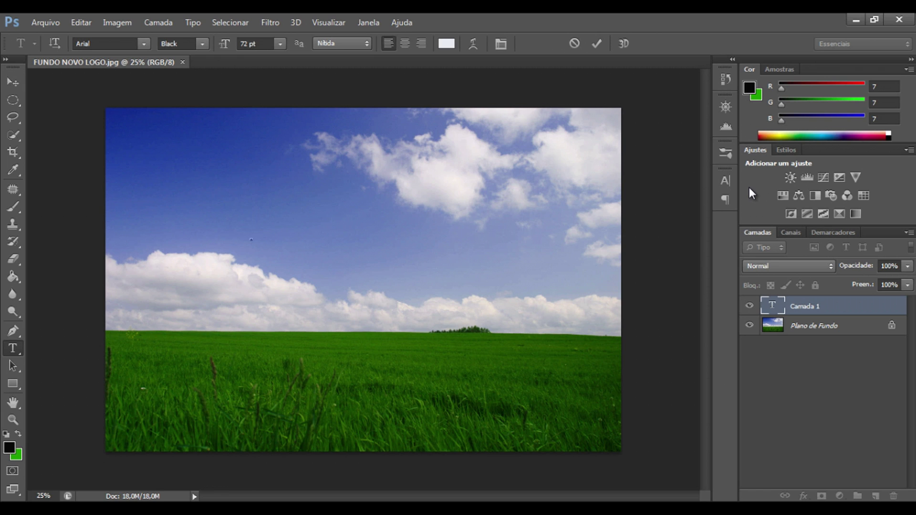
type("BP")
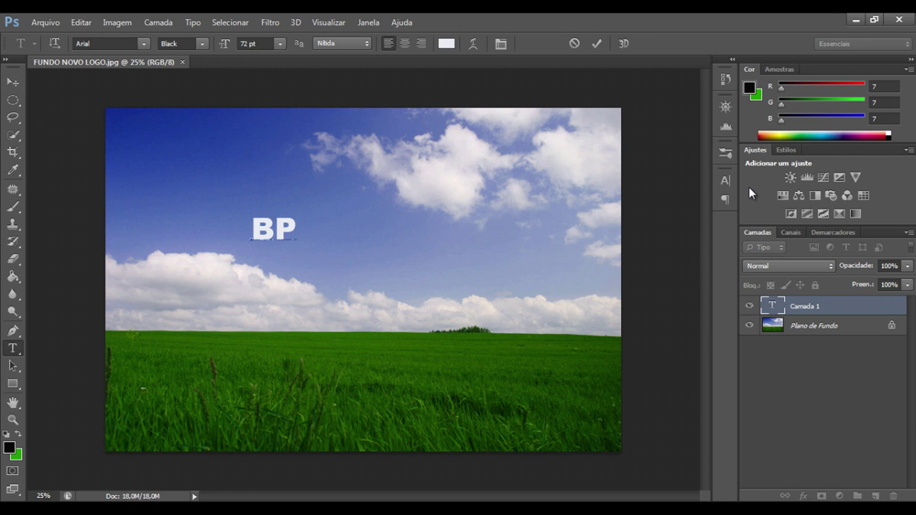
type("VTV")
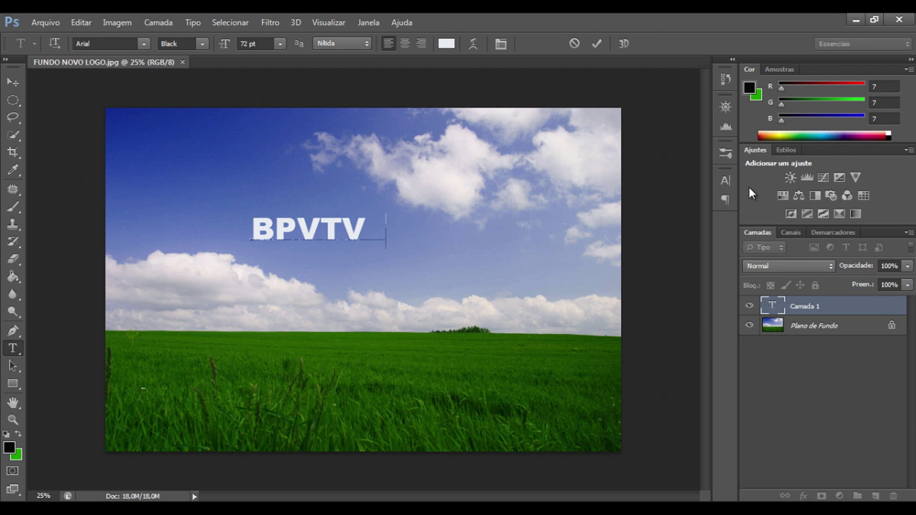
type("2")
left_click(597, 44)
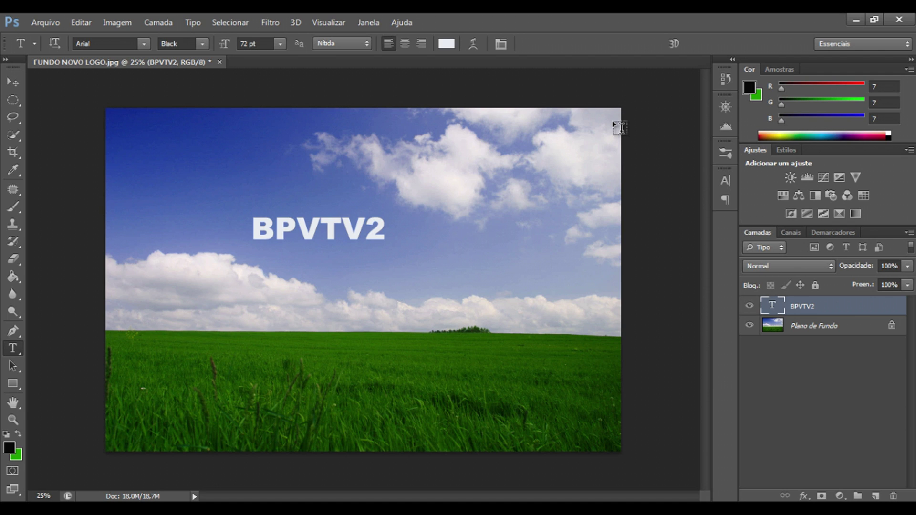
Step: Scale the BPVTV2 text to about 395 pt and centre it across the horizon
key("ctrl+t")
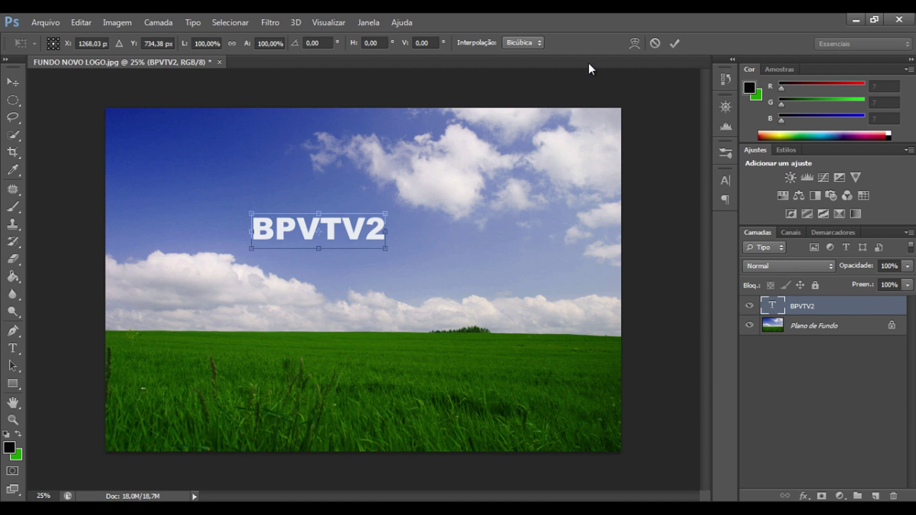
left_click_drag(386, 248, 480, 322)
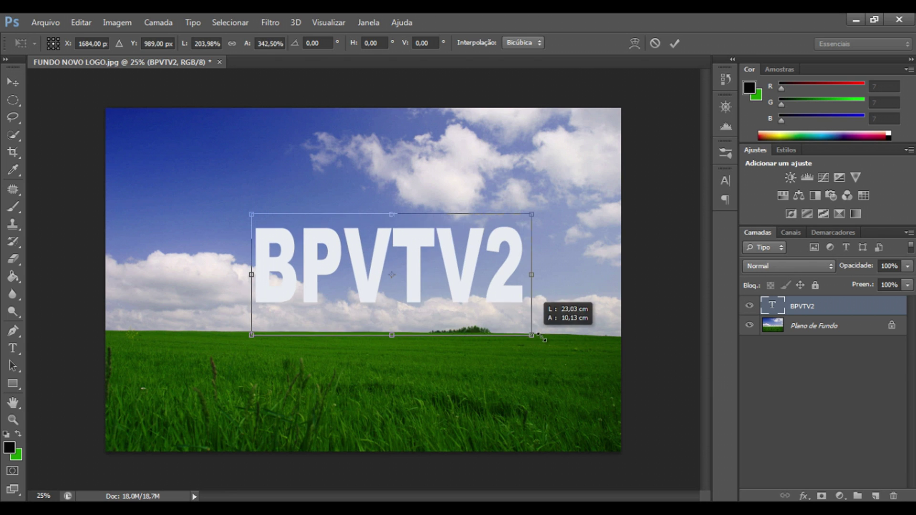
left_click_drag(480, 322, 588, 352)
left_click_drag(402, 277, 333, 259)
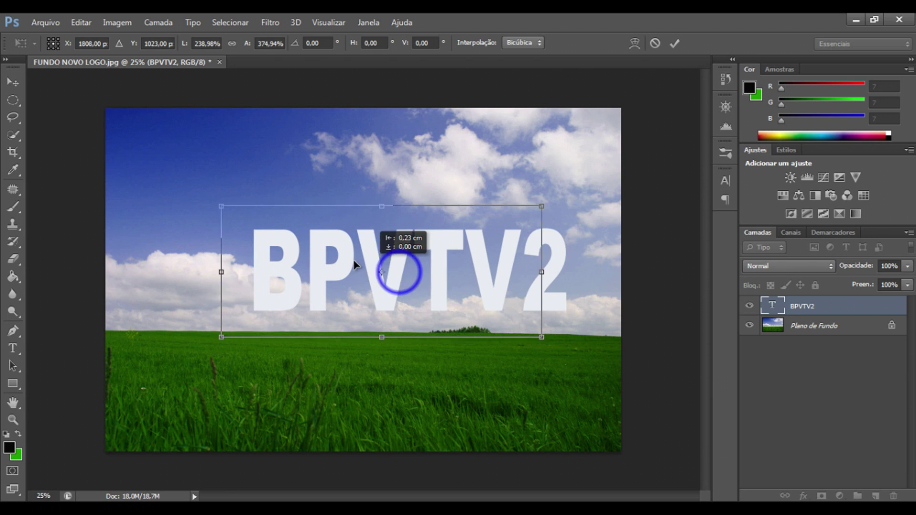
left_click_drag(182, 198, 118, 170)
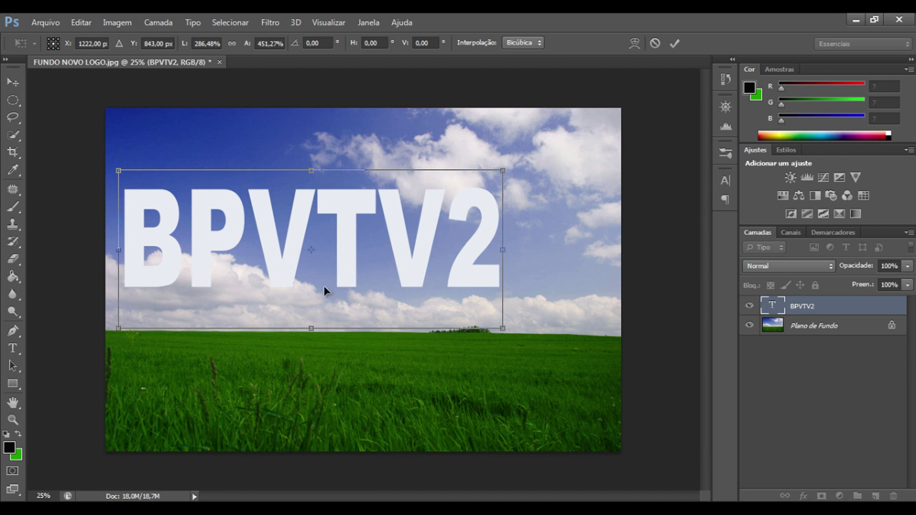
left_click_drag(338, 291, 425, 312)
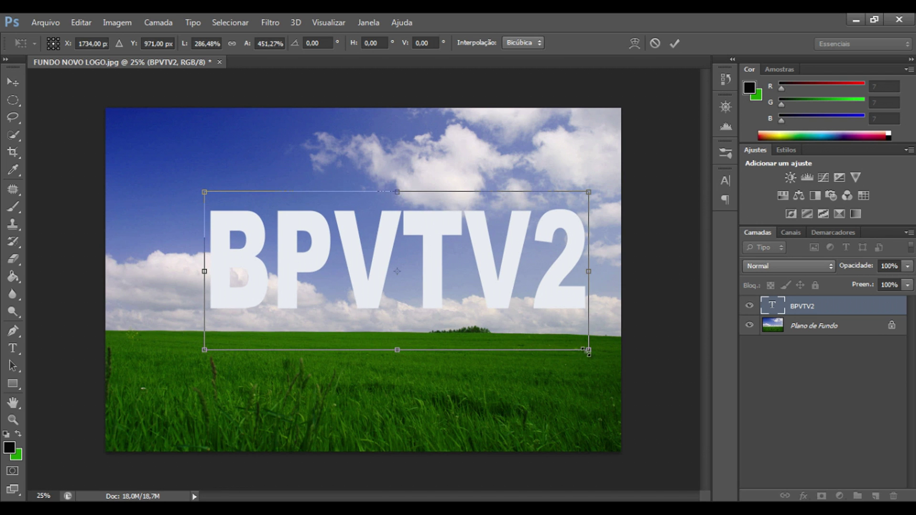
left_click_drag(589, 349, 621, 384)
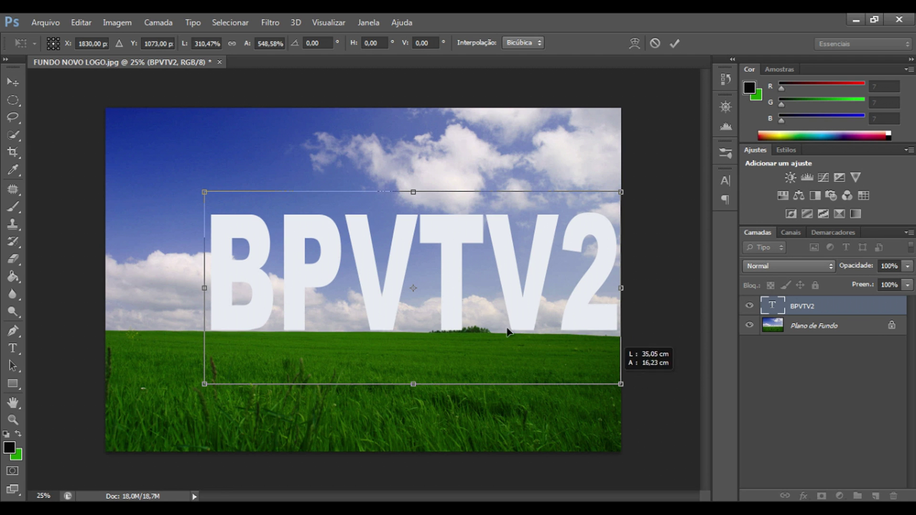
mouse_move(445, 285)
left_mouse_down()
mouse_move(382, 273)
mouse_move(402, 273)
left_mouse_up()
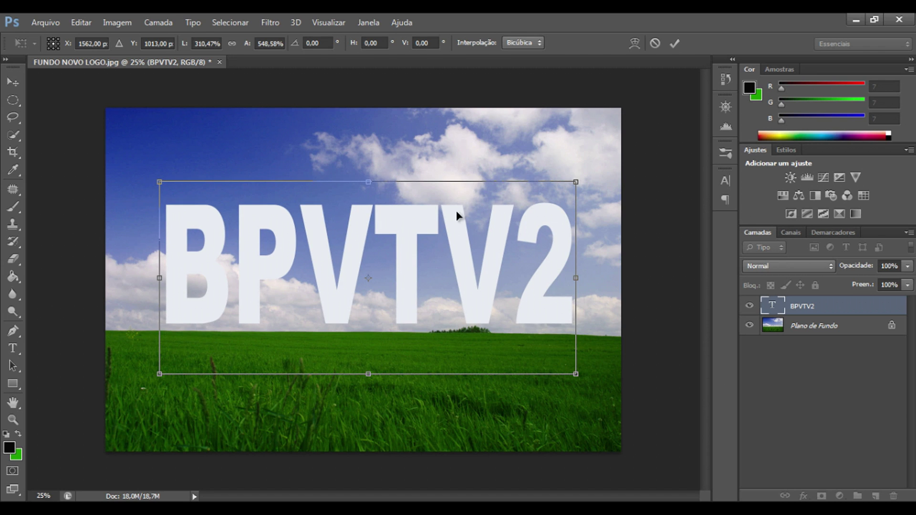
left_click(677, 43)
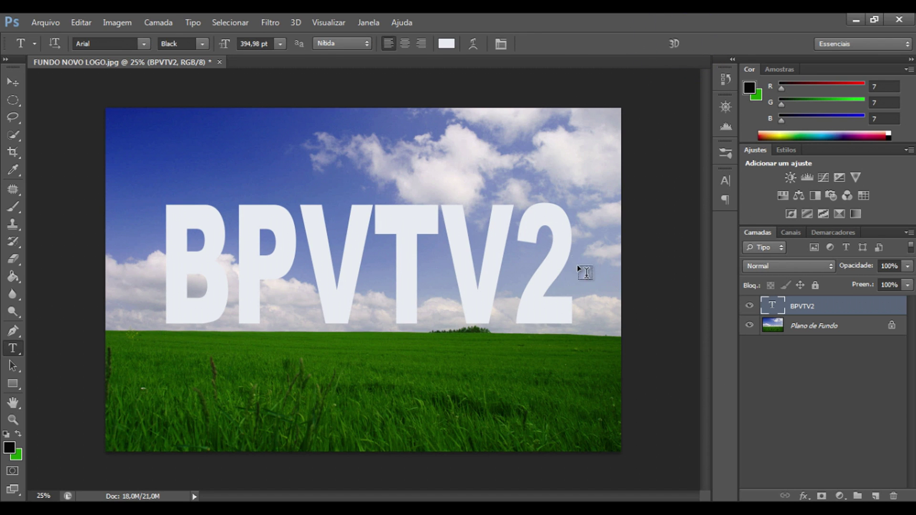
Step: Restyle the BPVTV2 text from Arial Black to Arial Bold
mouse_move(573, 270)
left_mouse_down()
mouse_move(382, 264)
mouse_move(174, 183)
left_mouse_up()
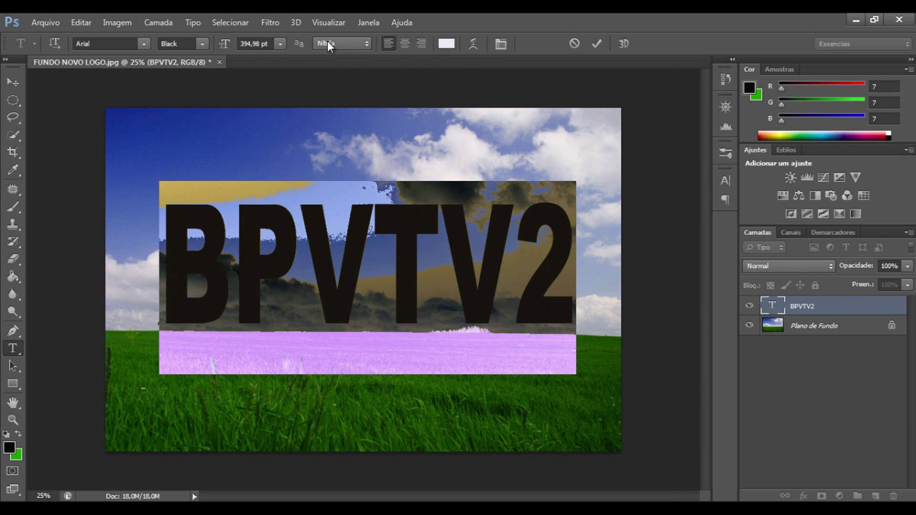
left_click(369, 43)
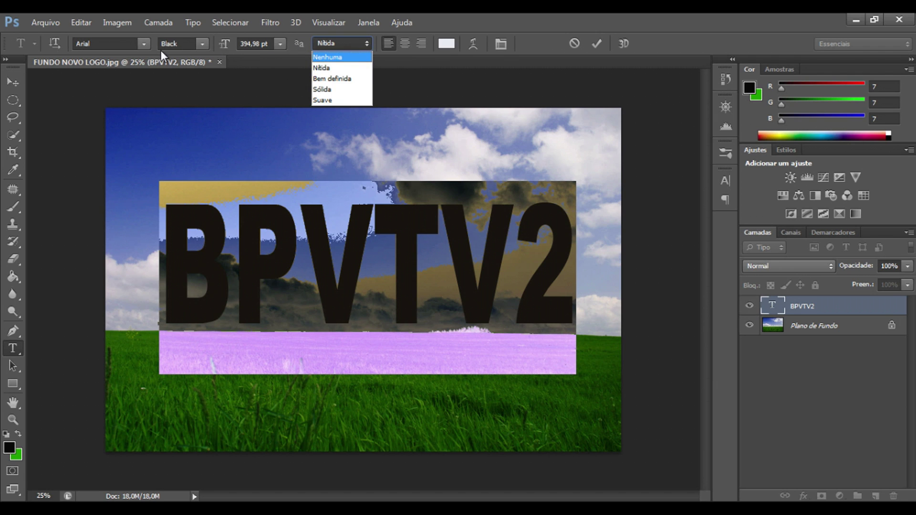
left_click(203, 43)
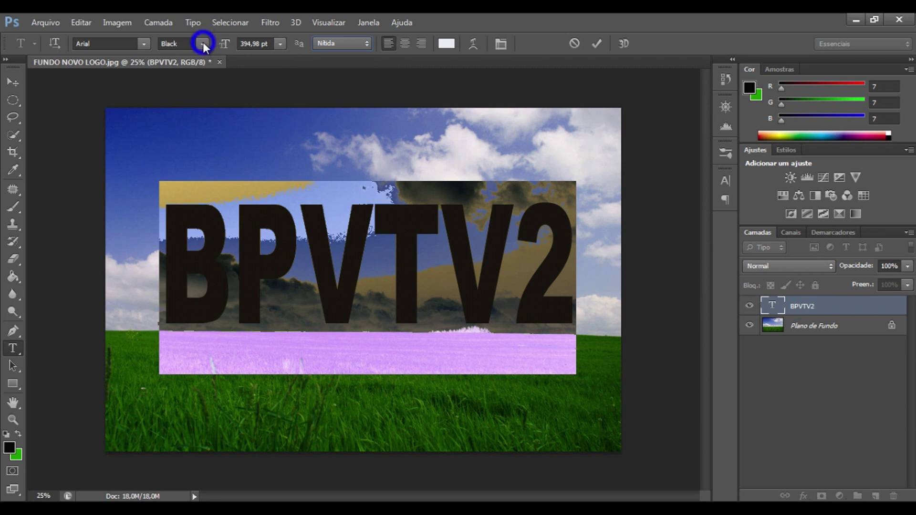
left_click(203, 43)
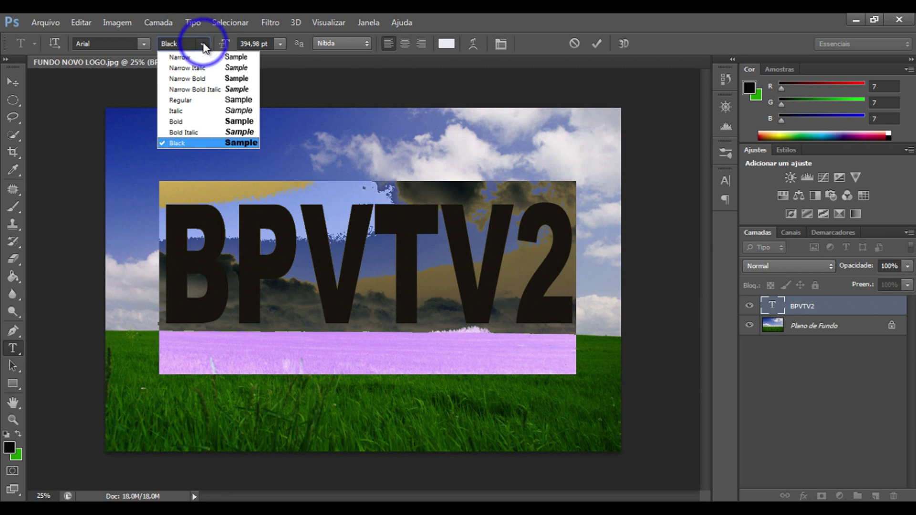
left_click(214, 121)
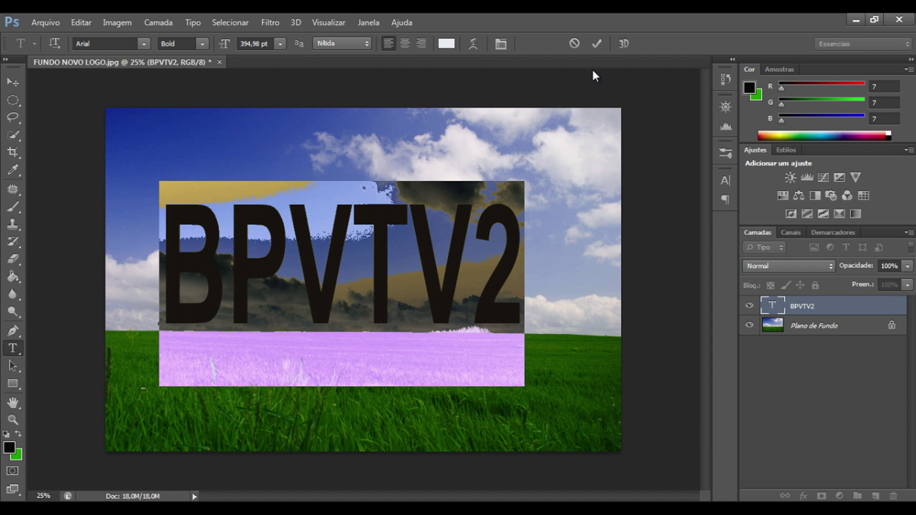
left_click(596, 44)
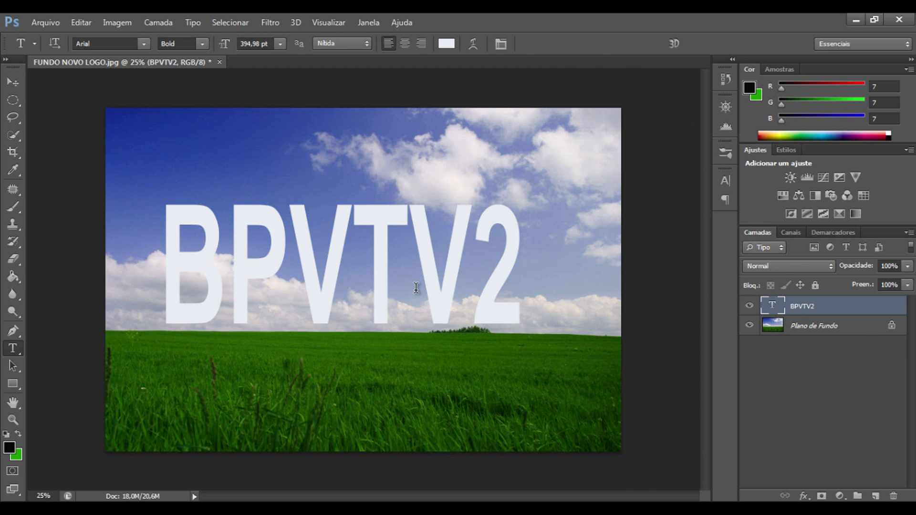
key("ctrl+t")
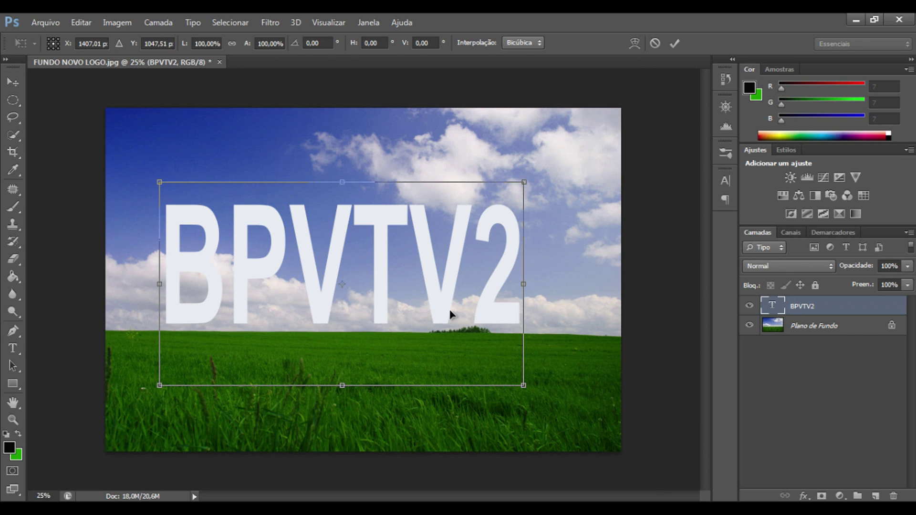
Step: Nudge the Arial Bold BPVTV2 text slightly right to recentre it over the photo
left_click_drag(375, 267, 400, 267)
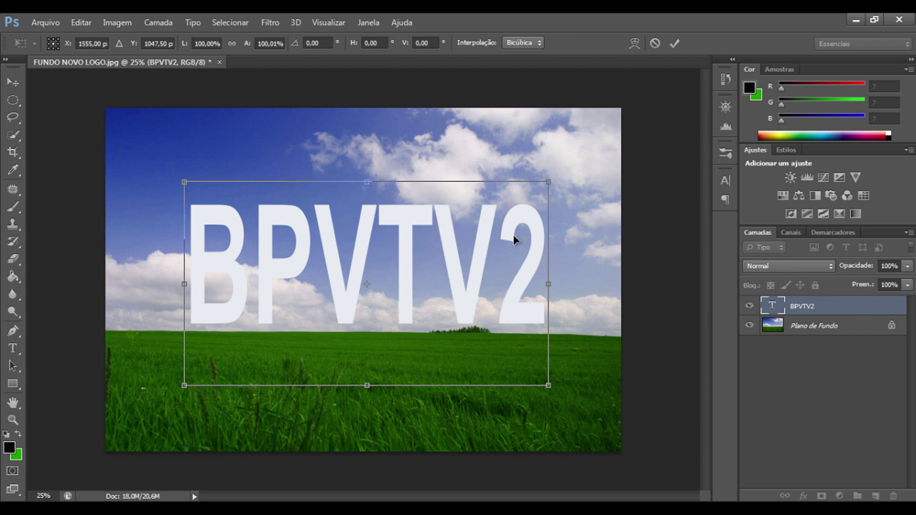
left_click(676, 46)
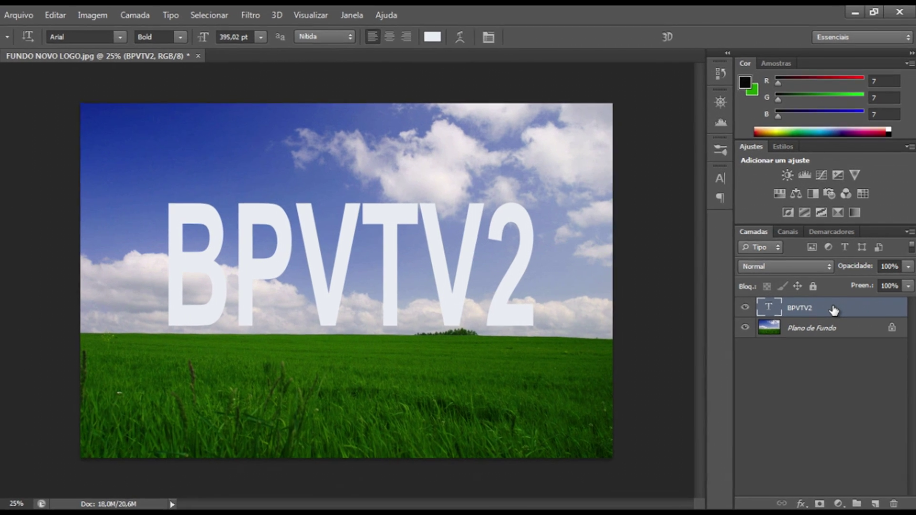
Step: Enable Bevel and Emboss (Chanfro & Entalhe) on the BPVTV2 layer with highlight opacity 100%
double_click(835, 308)
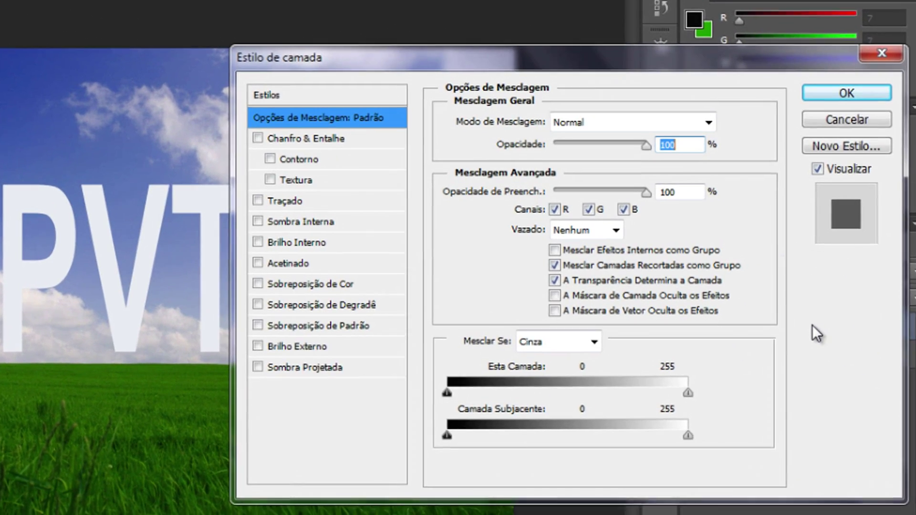
mouse_move(536, 27)
left_mouse_down()
mouse_move(545, 28)
mouse_move(503, 13)
left_mouse_up()
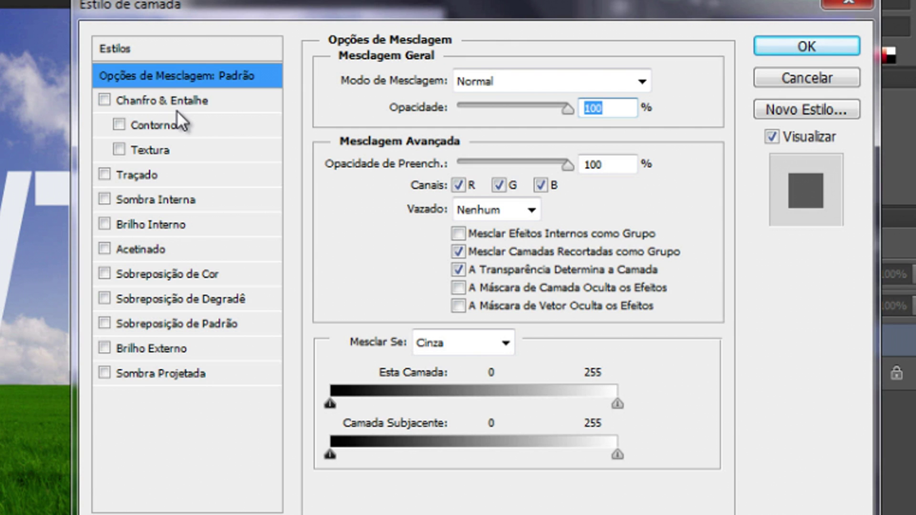
left_click(186, 101)
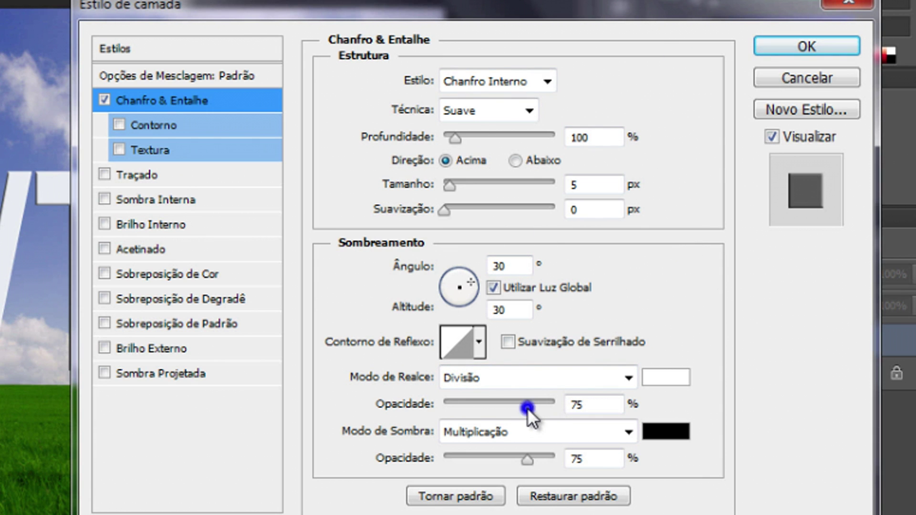
left_click_drag(527, 407, 555, 407)
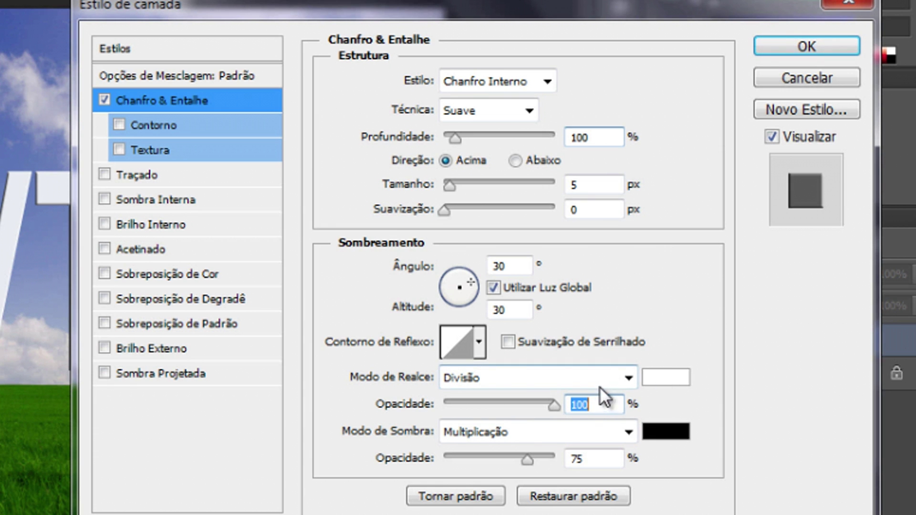
Step: Set the bevel highlight colour to light grey RGB 200,200,200
left_click(668, 378)
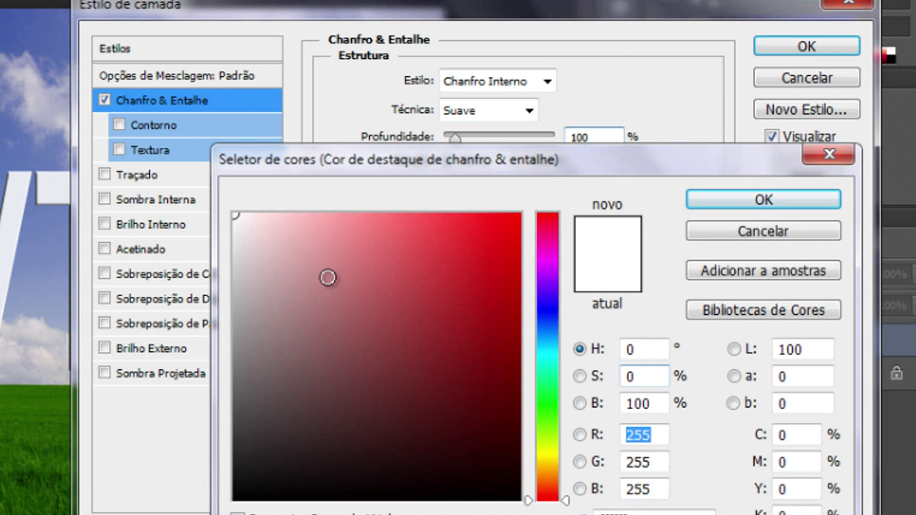
mouse_move(233, 216)
left_mouse_down()
mouse_move(229, 301)
mouse_move(230, 276)
left_mouse_up()
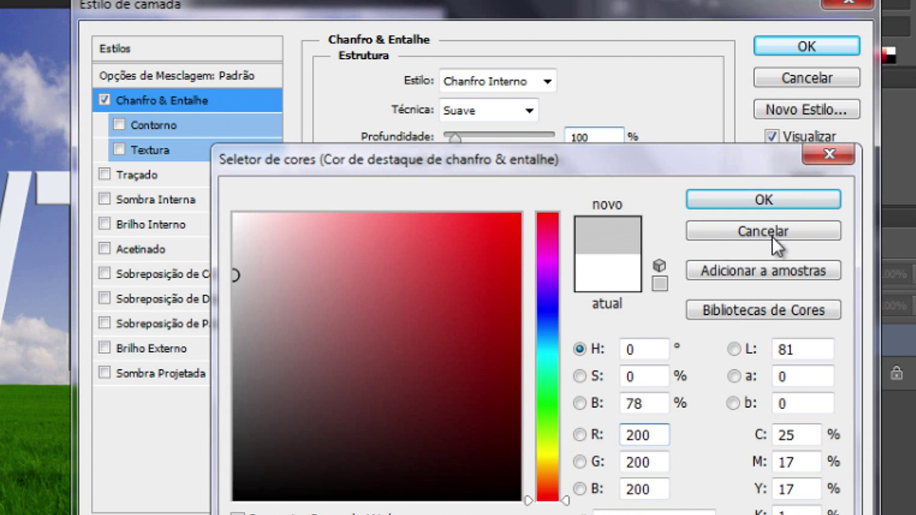
left_click(778, 200)
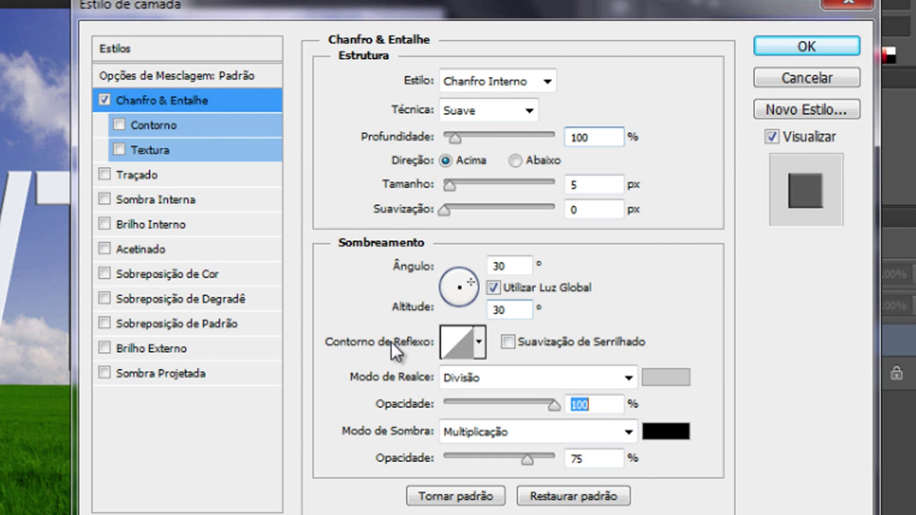
Step: Give the bevel the last gloss contour preset, 1000% depth and 59 px size
left_click(480, 343)
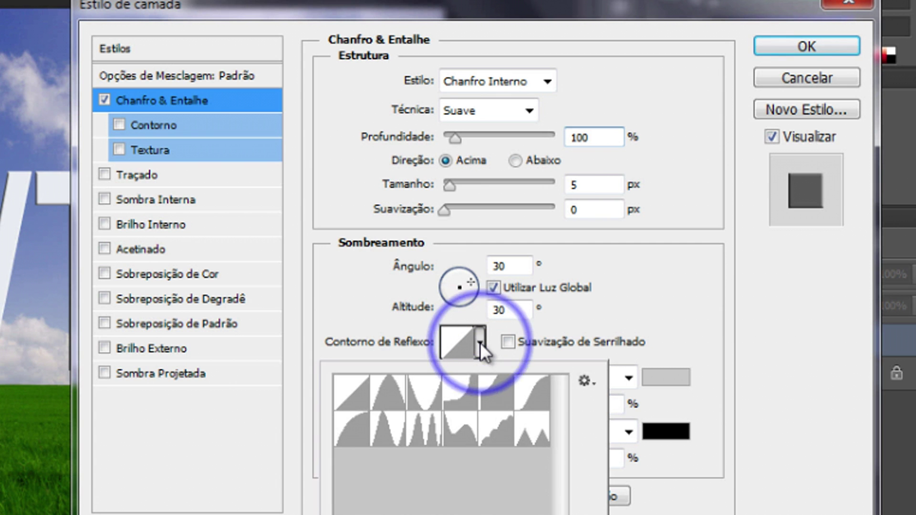
left_click(532, 432)
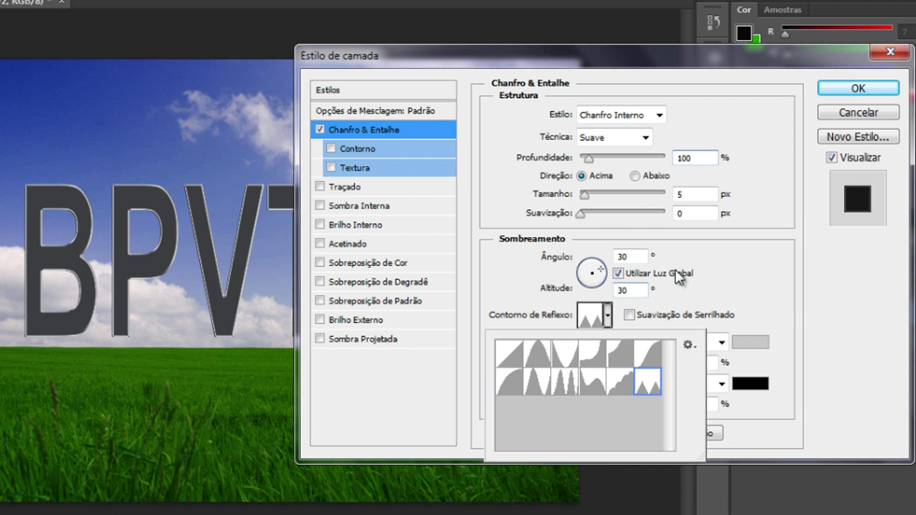
left_click(739, 265)
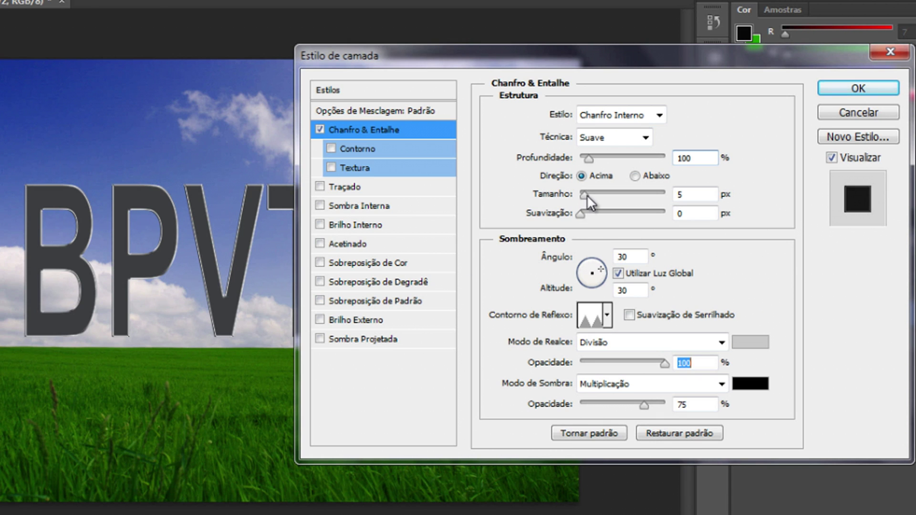
mouse_move(587, 195)
left_mouse_down()
mouse_move(689, 197)
mouse_move(591, 189)
mouse_move(606, 193)
left_mouse_up()
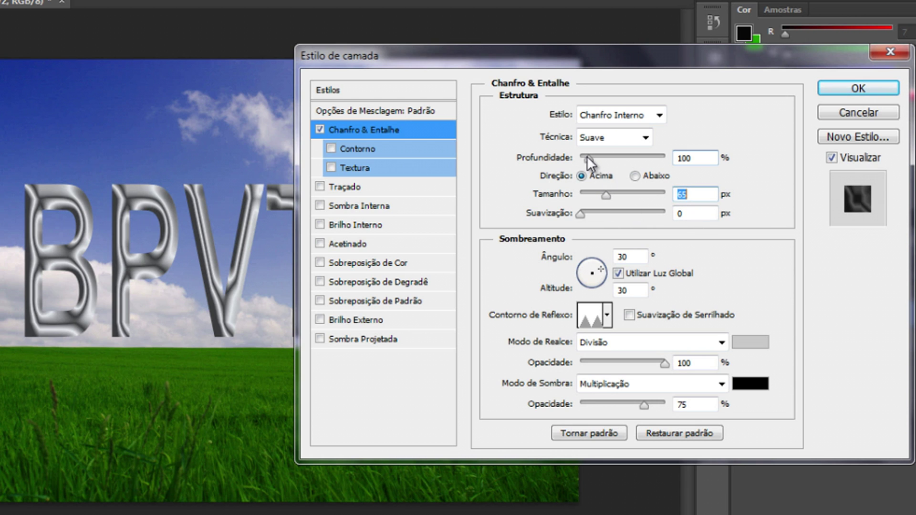
left_click_drag(588, 161, 670, 159)
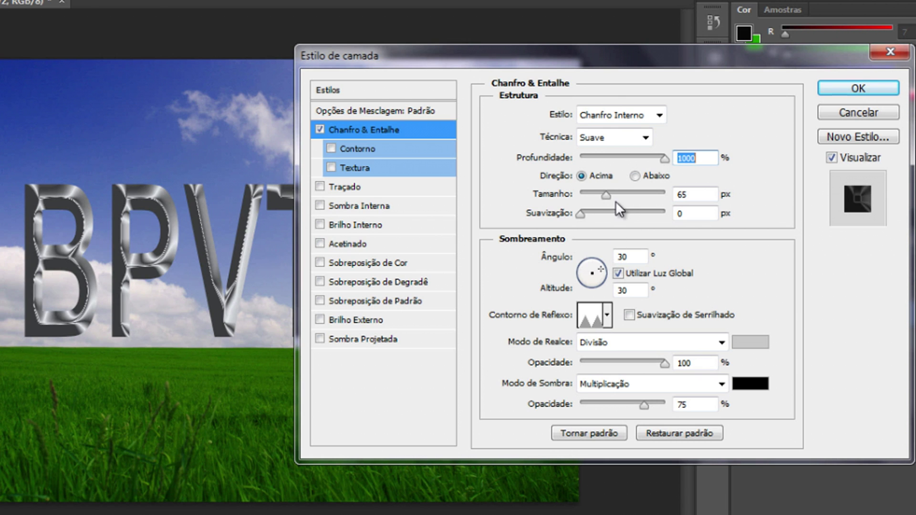
mouse_move(607, 194)
left_mouse_down()
mouse_move(592, 193)
mouse_move(672, 211)
mouse_move(606, 193)
left_mouse_up()
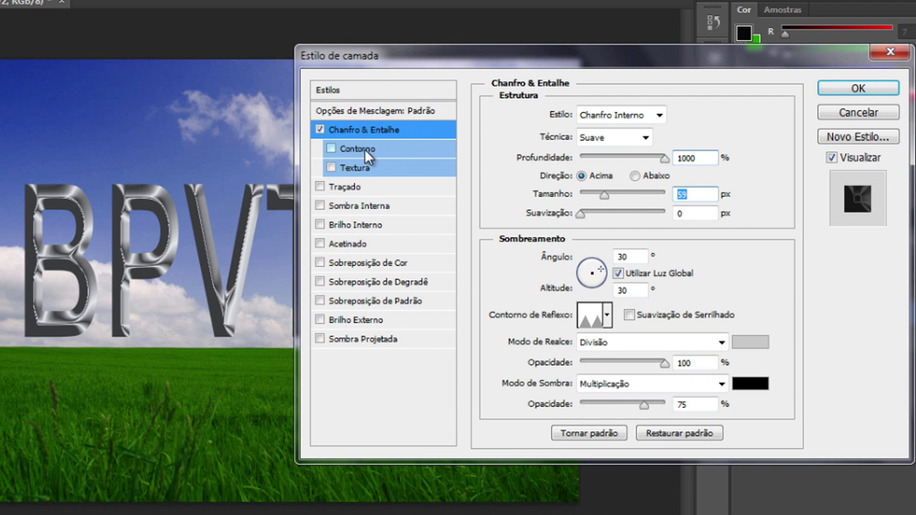
Step: Enable the bevel's Contour option at 100% range and apply the layer style
left_click(387, 148)
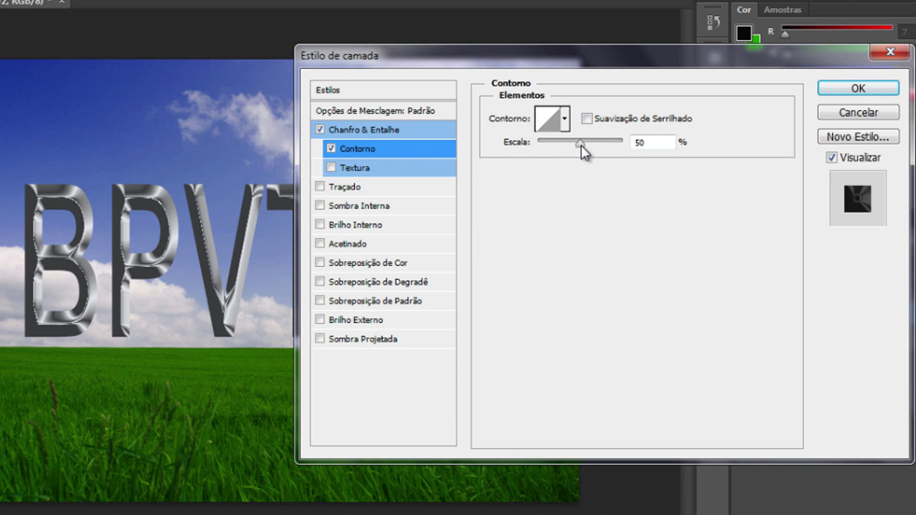
left_click_drag(580, 142, 642, 142)
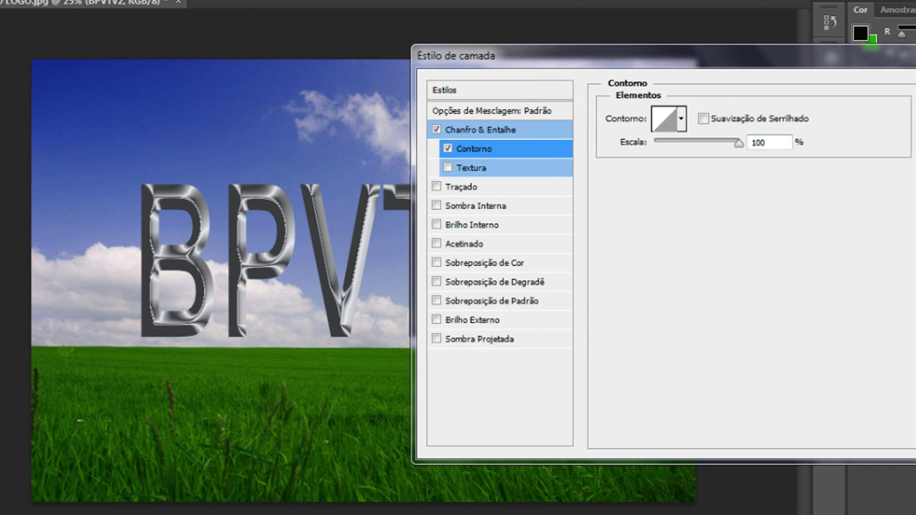
key("Return")
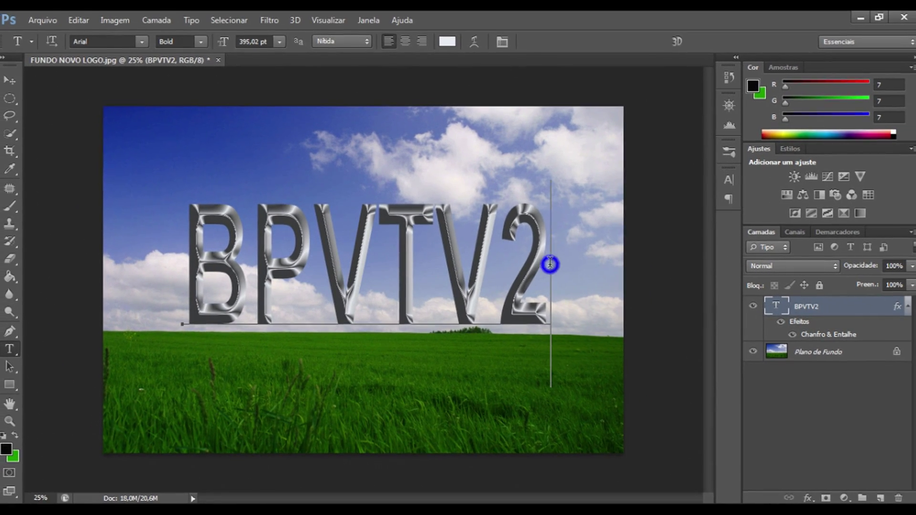
Step: Switch the chrome BPVTV2 lettering from Arial Bold back to Arial Black
left_click_drag(547, 266, 175, 249)
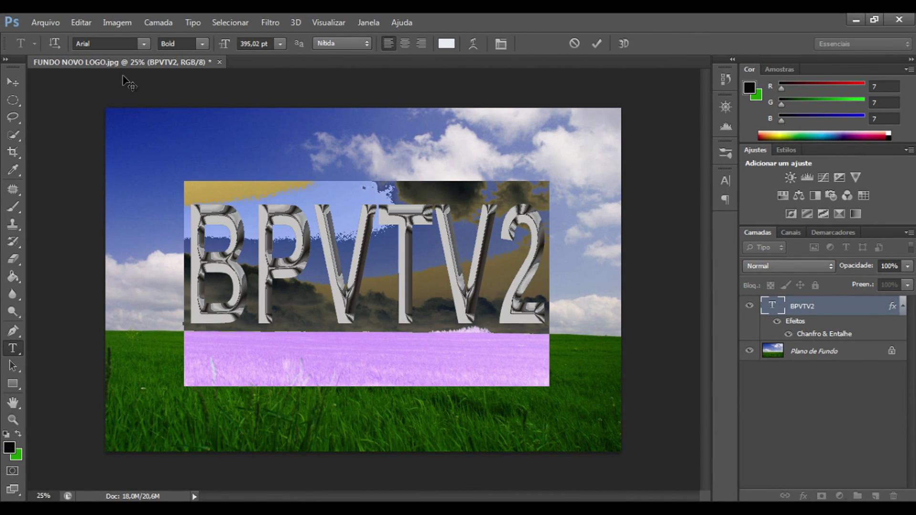
left_click(203, 44)
left_click(201, 143)
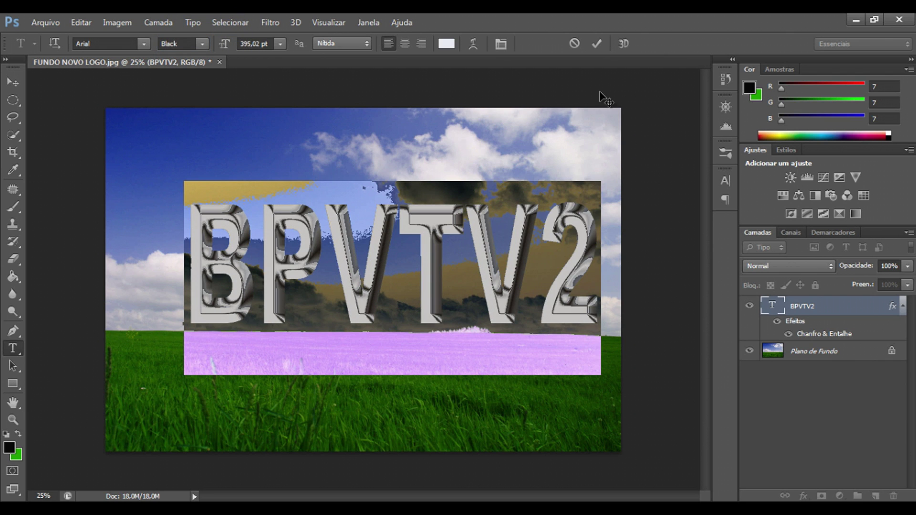
left_click(598, 44)
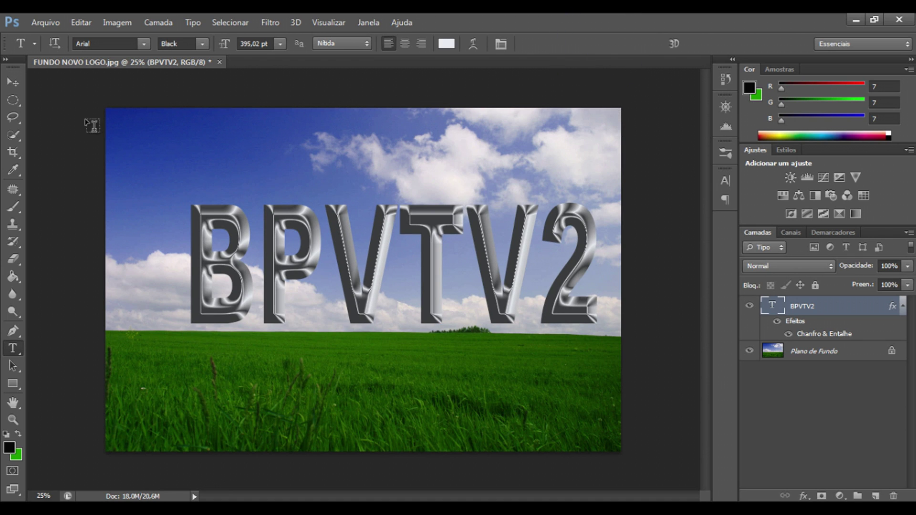
left_click(13, 82)
Step: Shift the chrome BPVTV2 lettering a little to the left, centring it over the sky
left_click_drag(370, 251, 338, 243)
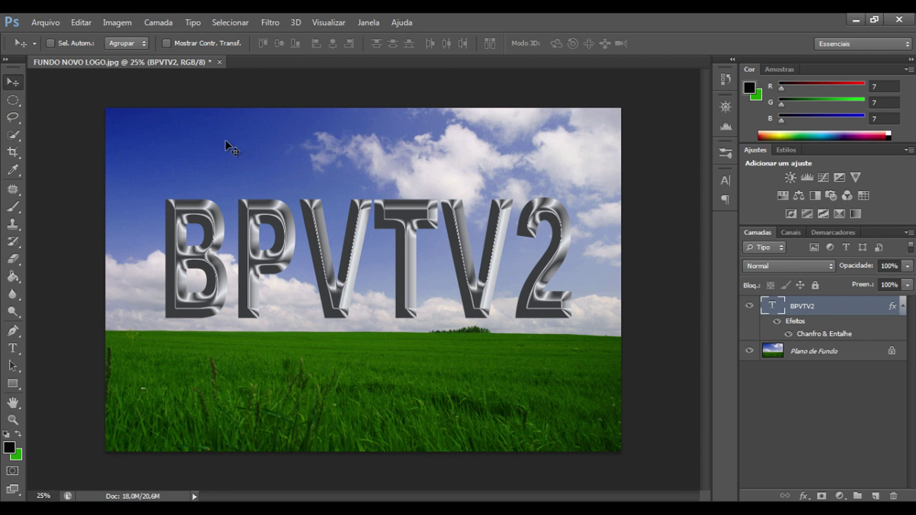
left_click(13, 81)
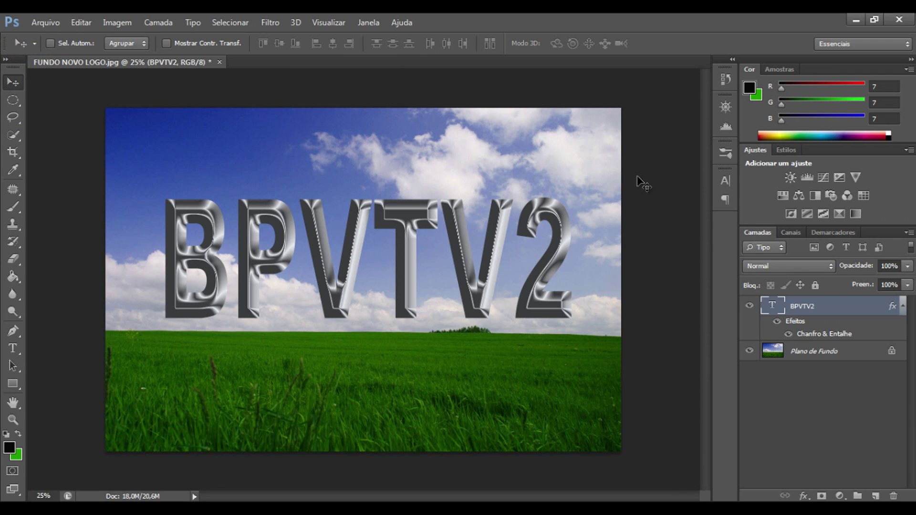